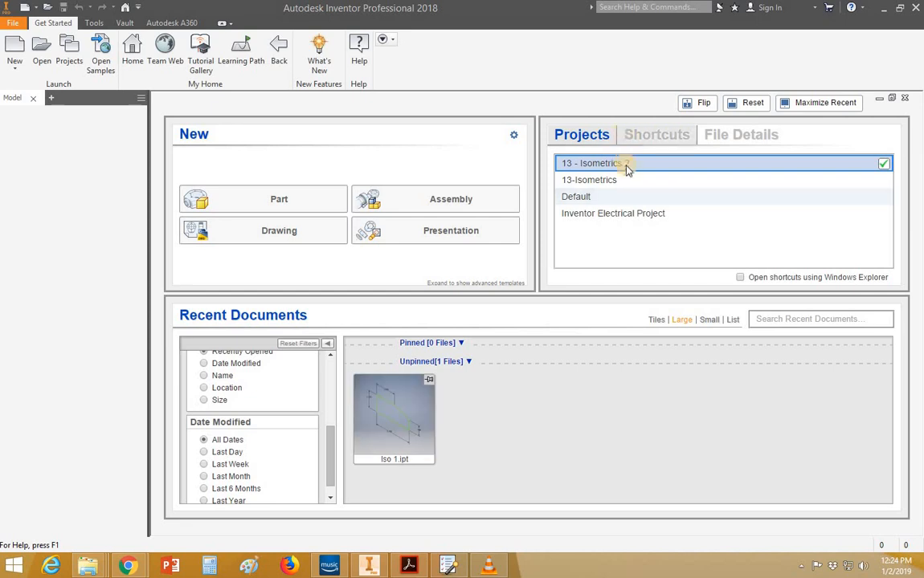
# Open the recent part Iso 1.ipt and review its dimensioned profile in sketch editing before finishing the sketch.
pyautogui.doubleClick(417, 408)
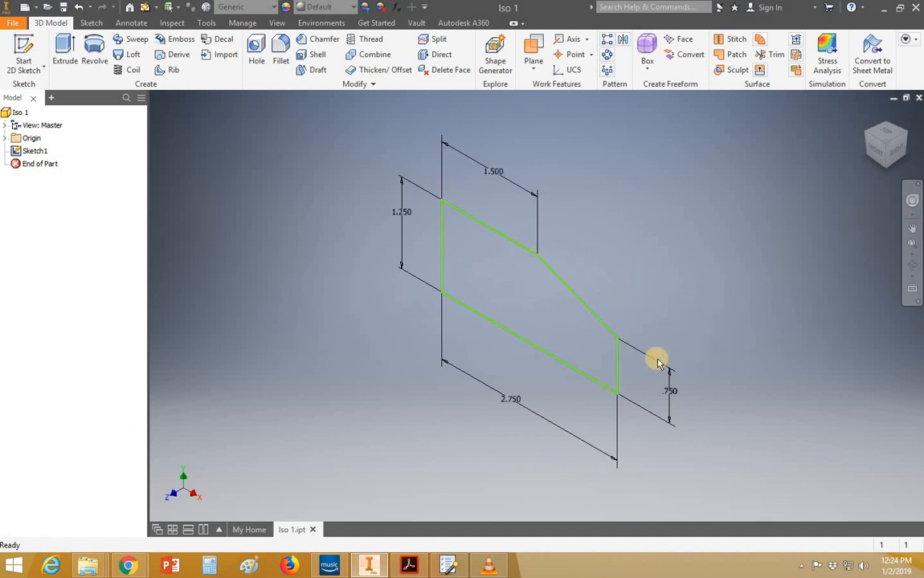
pyautogui.moveTo(635, 305)
pyautogui.keyDown('shift'); pyautogui.mouseDown(button='middle')
pyautogui.moveTo(649, 279)
pyautogui.moveTo(589, 314)
pyautogui.moveTo(605, 297)
pyautogui.moveTo(633, 307)
pyautogui.moveTo(671, 301)
pyautogui.moveTo(631, 299)
pyautogui.mouseUp(button='middle'); pyautogui.keyUp('shift')
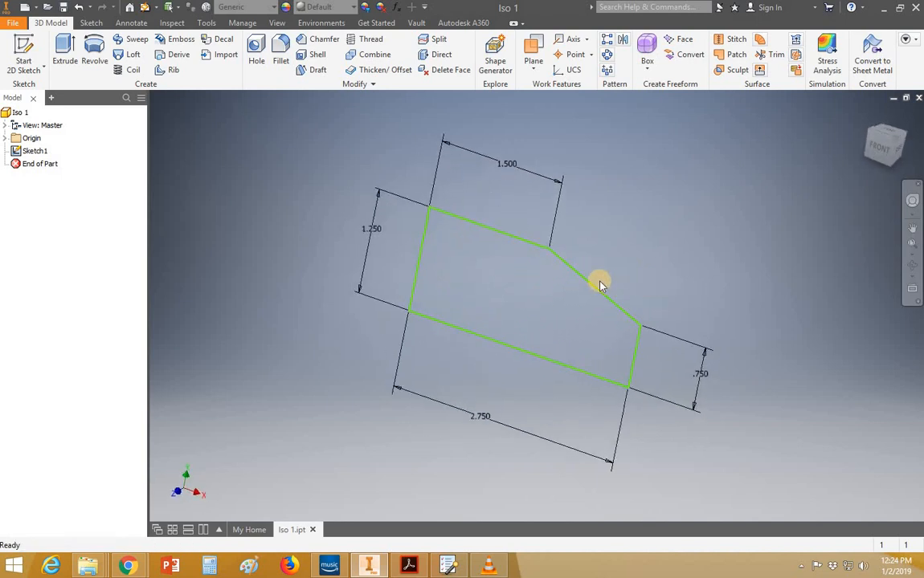
pyautogui.rightClick(32, 151)
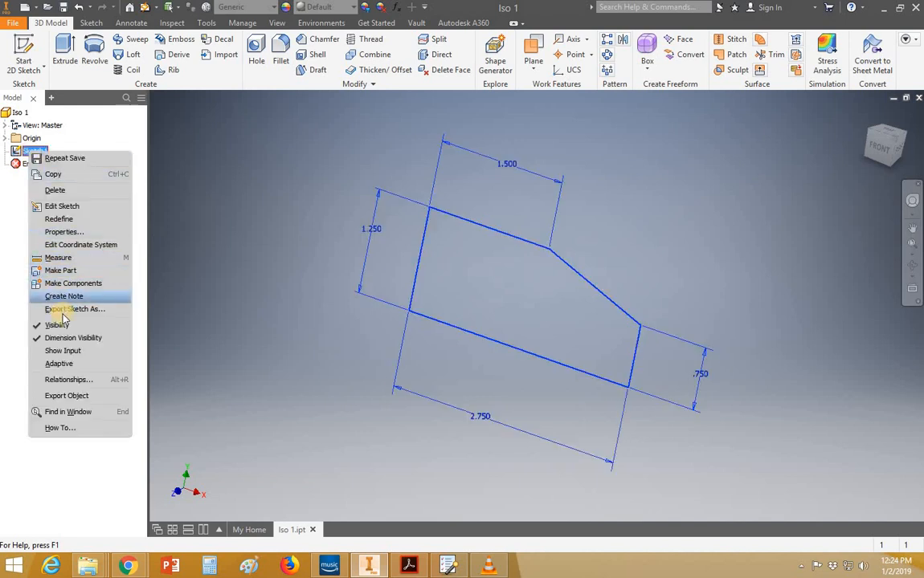
pyautogui.click(64, 207)
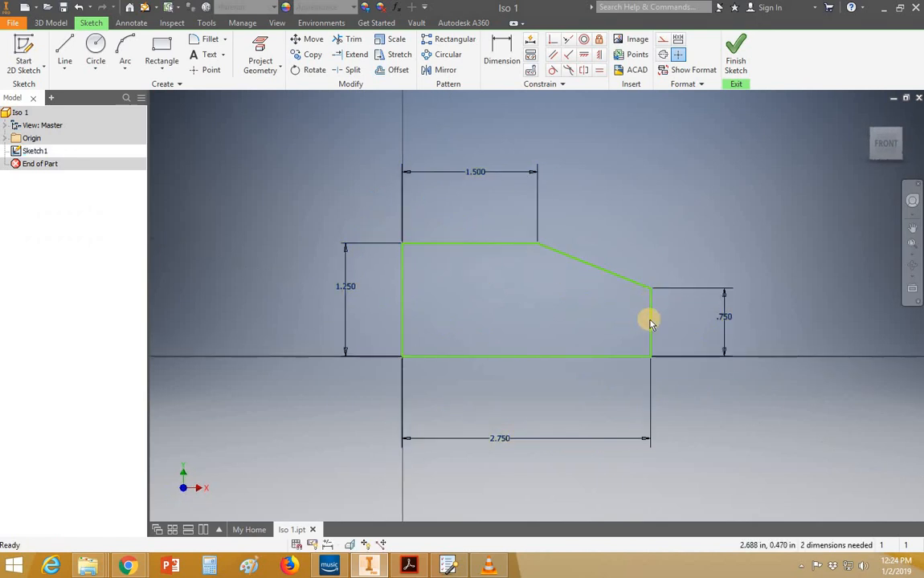
pyautogui.rightClick(607, 154)
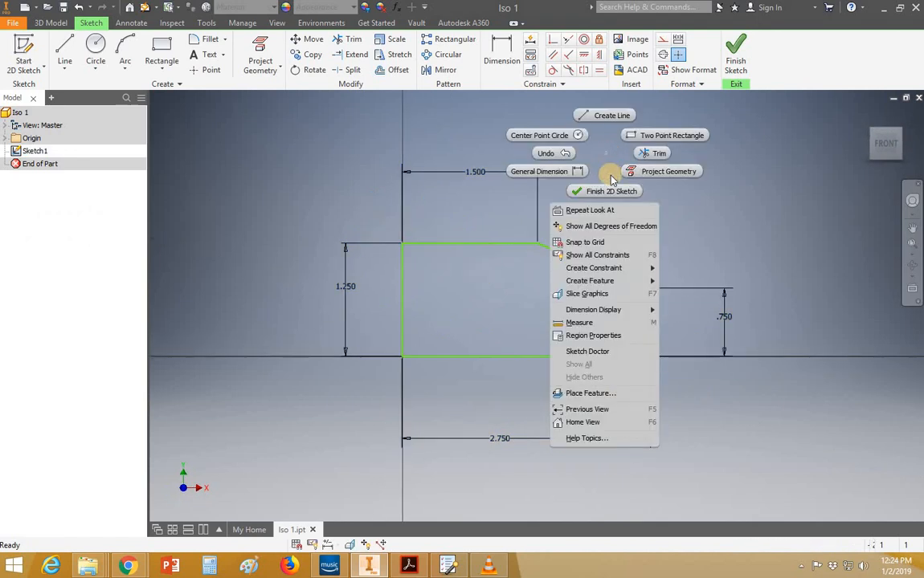
pyautogui.click(612, 190)
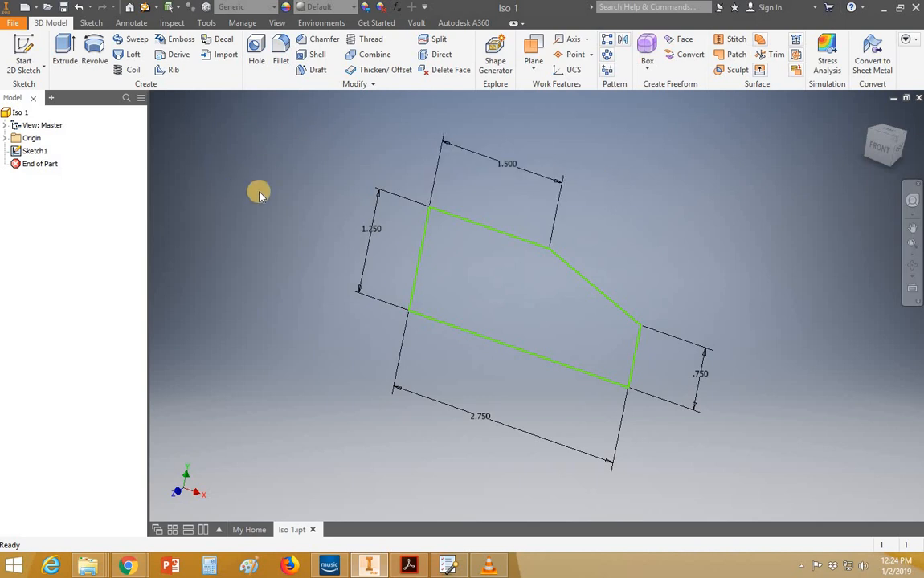
pyautogui.click(65, 50)
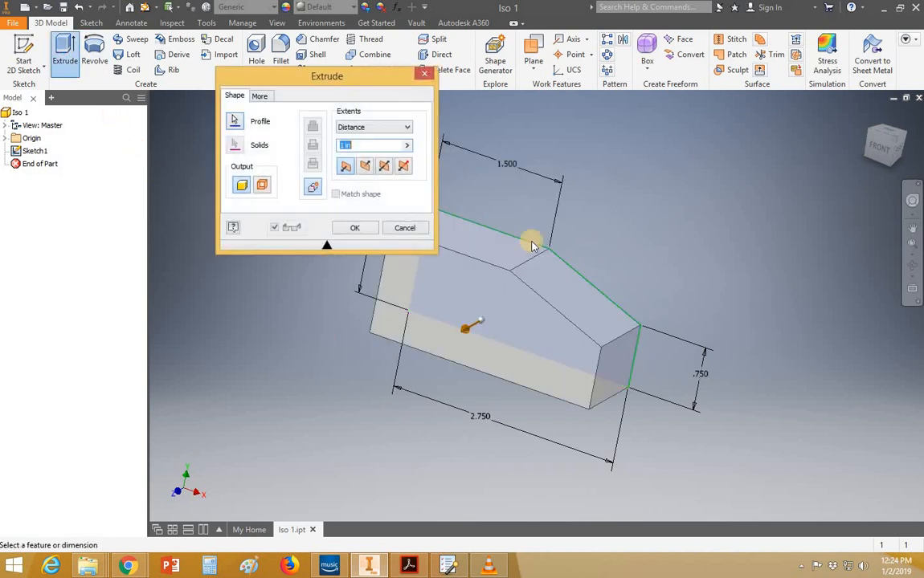
pyautogui.keyDown('shift'); pyautogui.moveTo(646, 211); pyautogui.dragTo(608, 223, button='middle'); pyautogui.keyUp('shift')
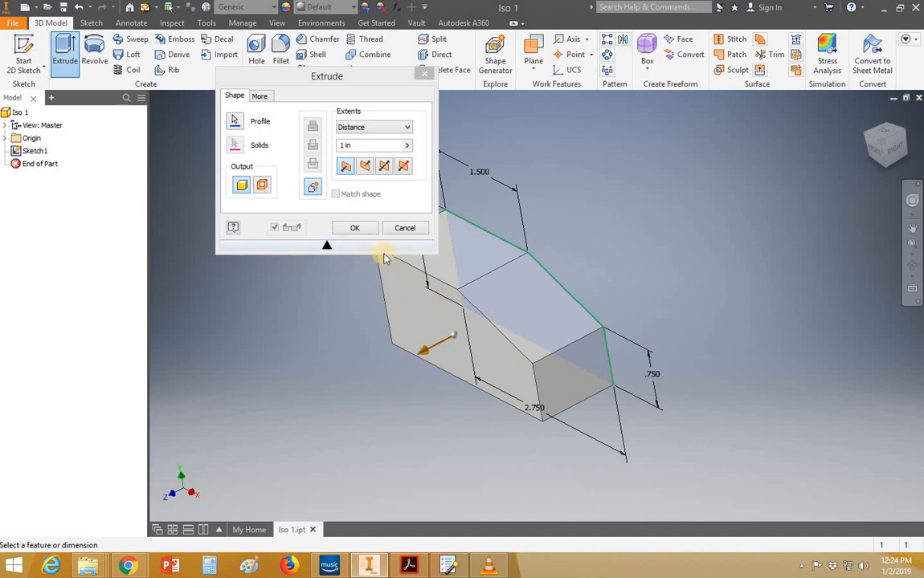
pyautogui.click(405, 229)
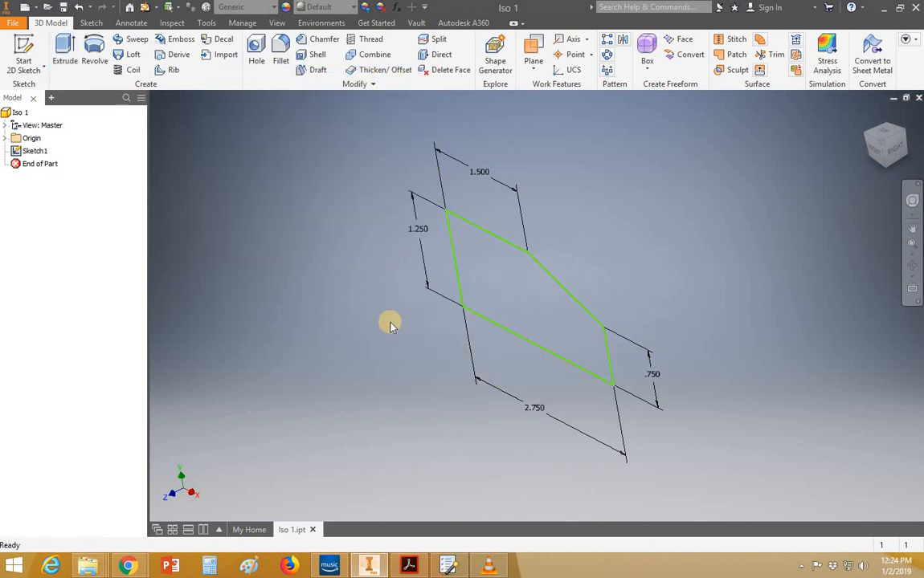
# Edit the existing profile sketch to add a separate circle to the right of the polygon, and finish the sketch.
pyautogui.scroll(3, 594, 299)
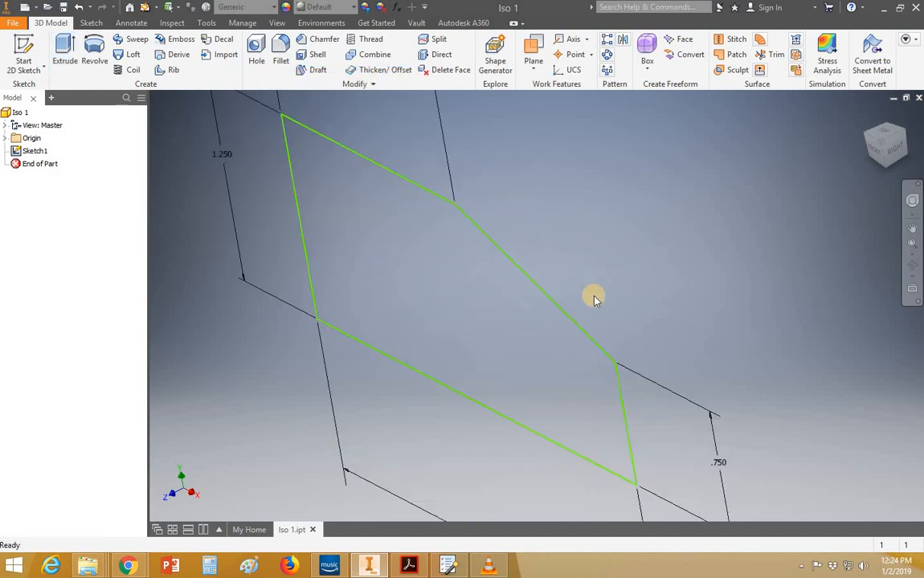
pyautogui.scroll(-8, 594, 299)
pyautogui.rightClick(43, 154)
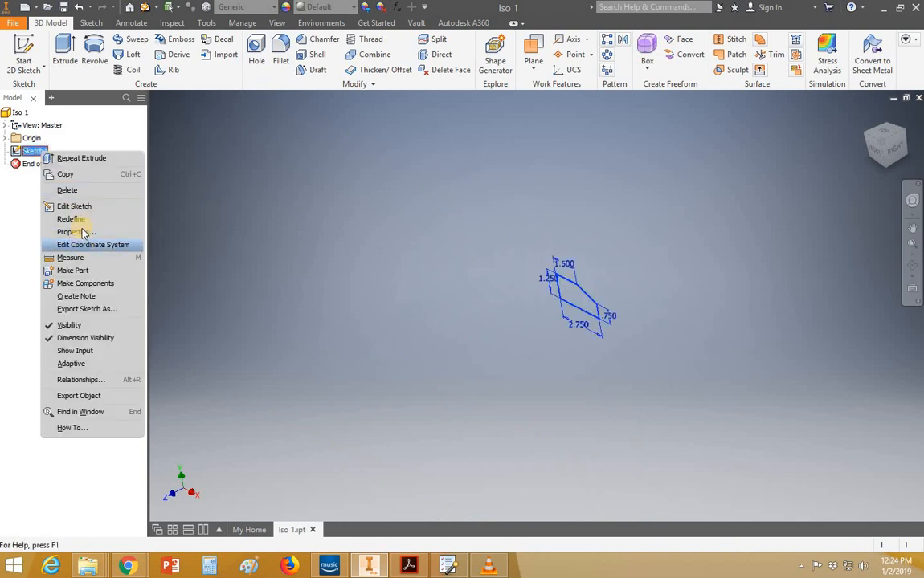
pyautogui.click(248, 187)
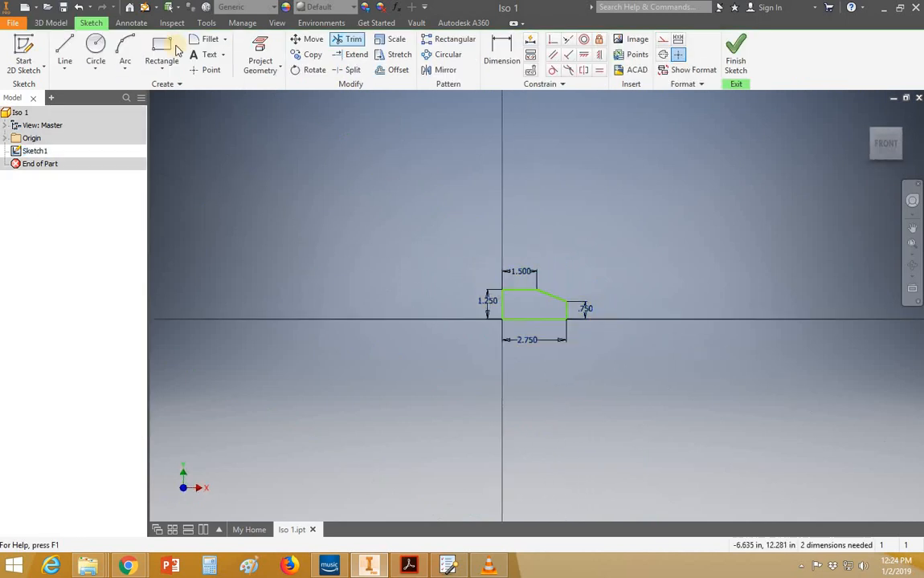
pyautogui.click(95, 54)
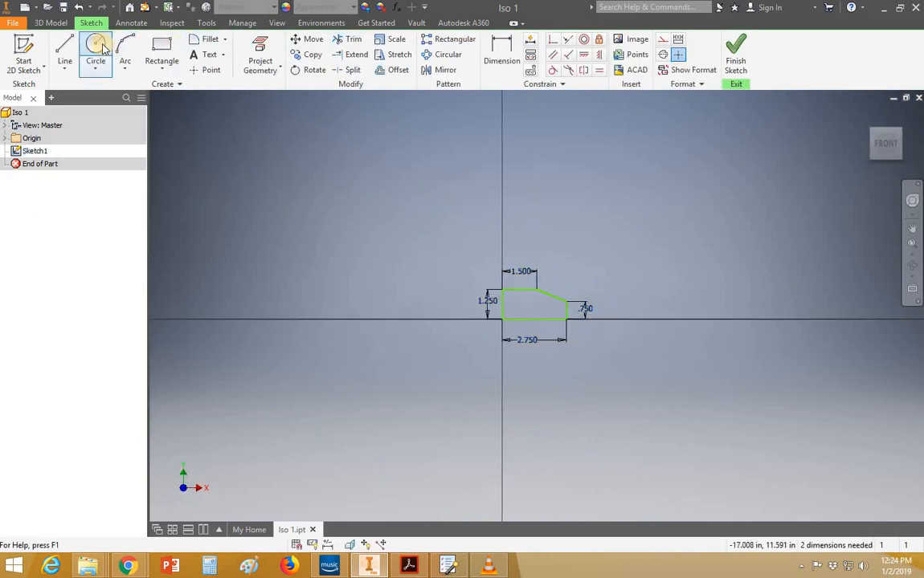
pyautogui.click(667, 289)
pyautogui.click(692, 289)
pyautogui.press('Escape')
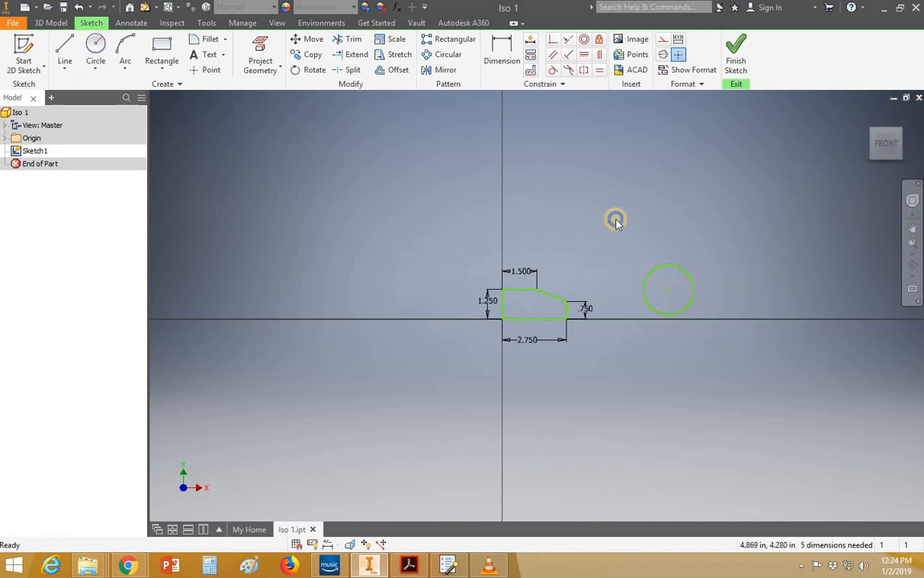
pyautogui.rightClick(614, 219)
pyautogui.click(615, 257)
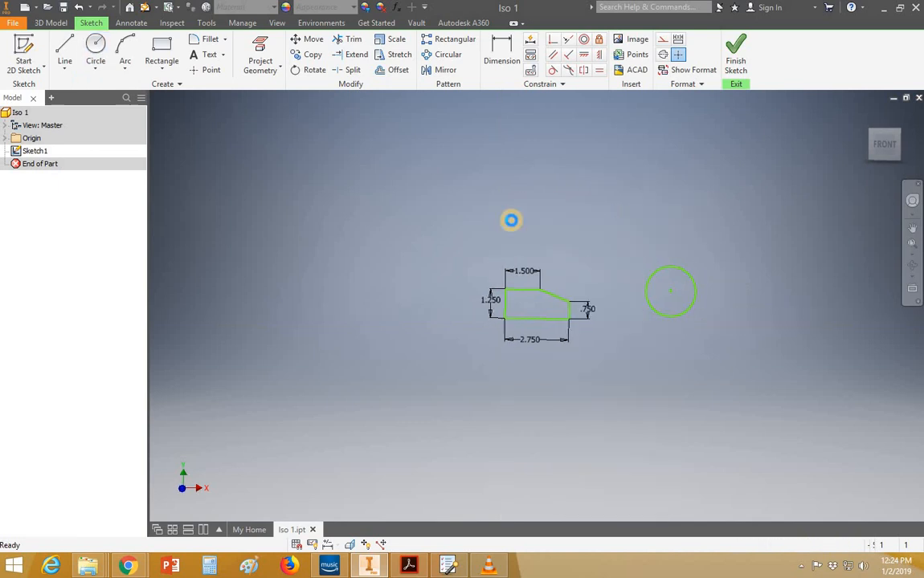
pyautogui.click(66, 52)
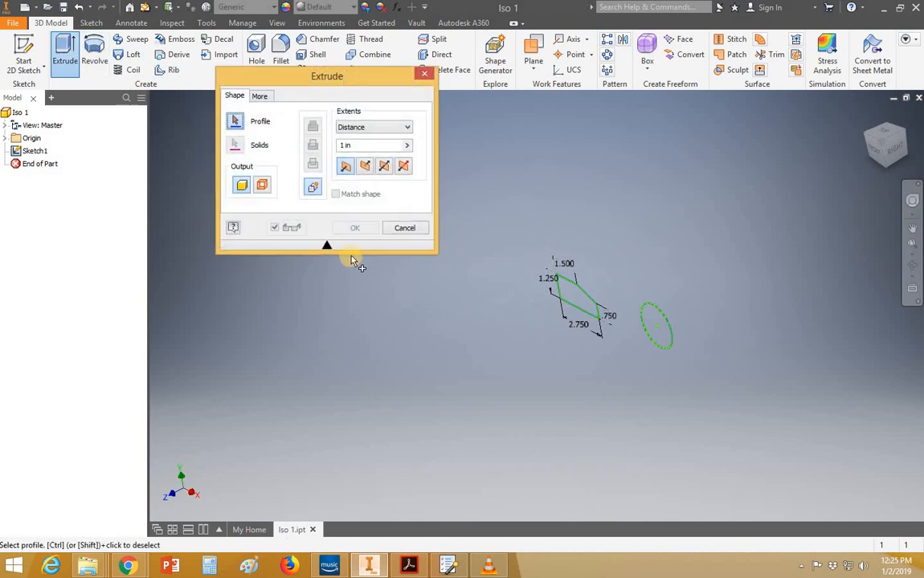
pyautogui.scroll(-1, 583, 316)
pyautogui.scroll(4, 584, 314)
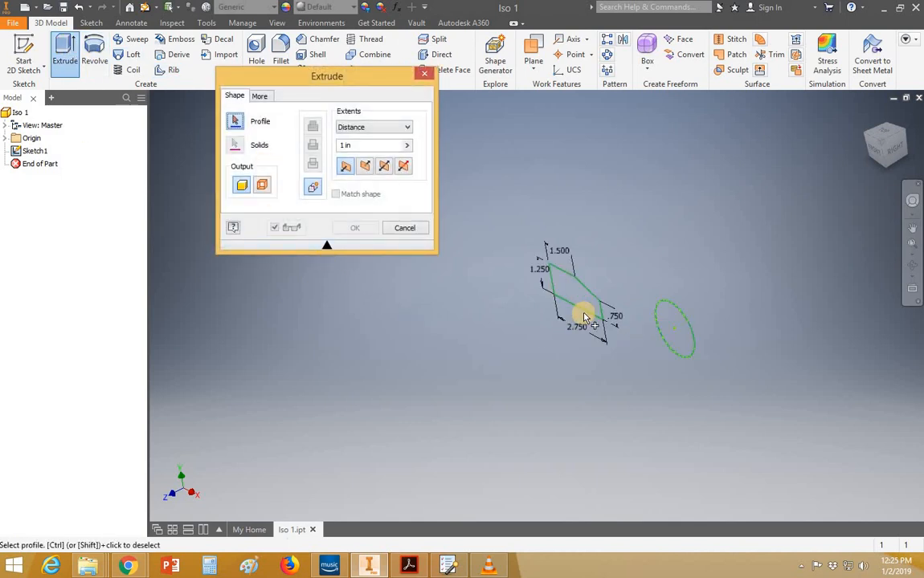
pyautogui.click(733, 311)
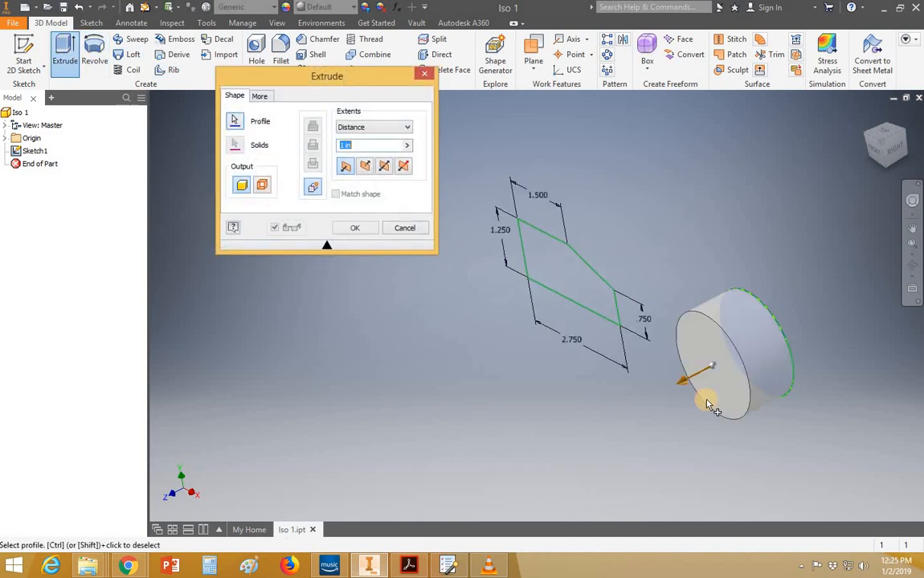
pyautogui.click(580, 289)
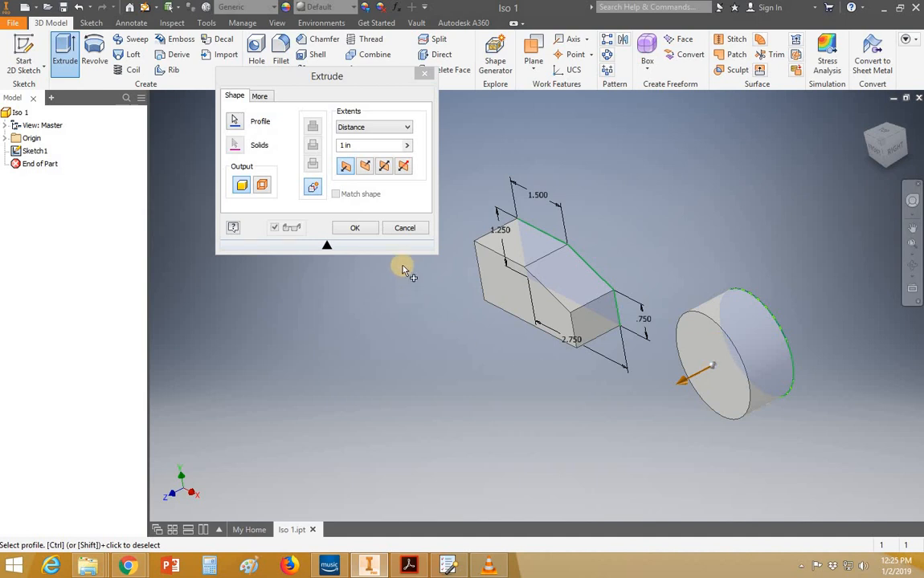
pyautogui.click(406, 231)
# Extrude only the closed polygon profile 1 in as a solid, leaving the circle unselected.
pyautogui.press('e')
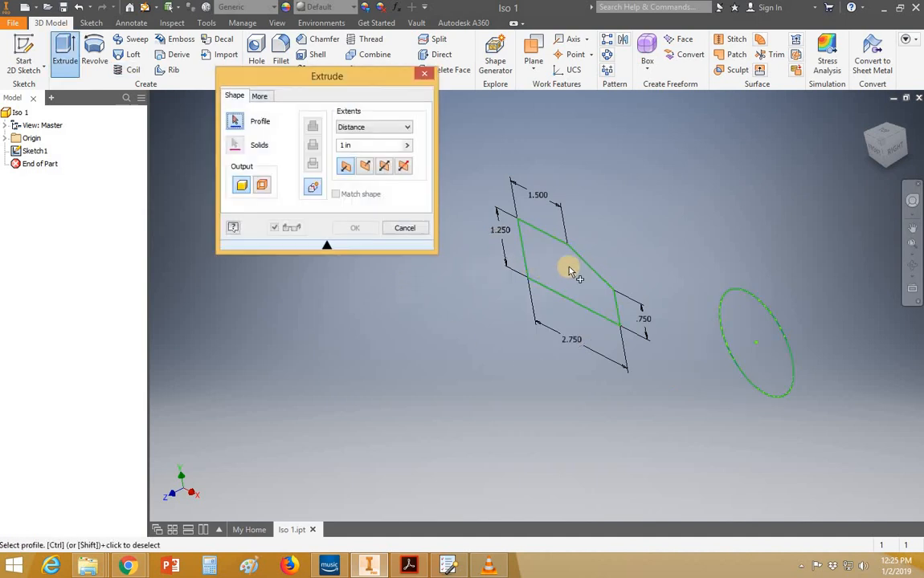
pyautogui.click(570, 270)
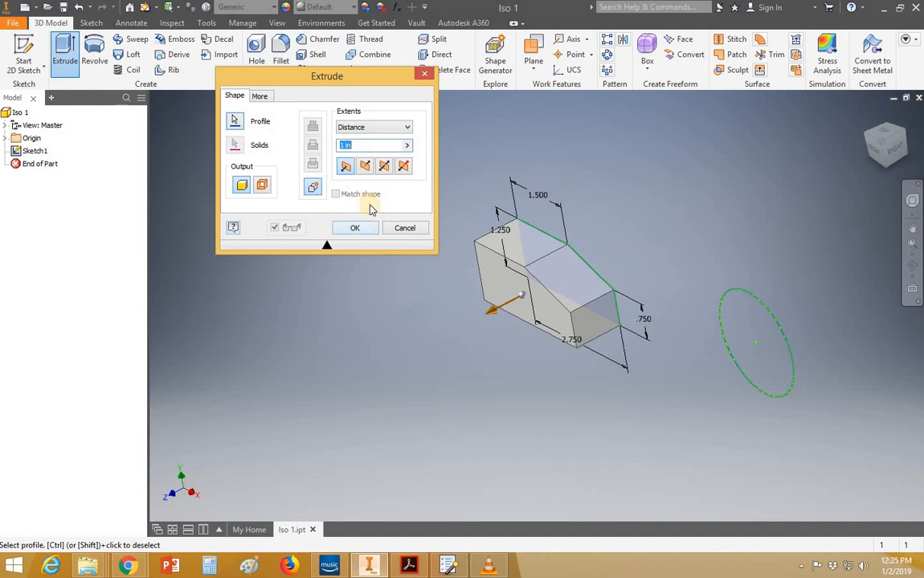
pyautogui.click(369, 229)
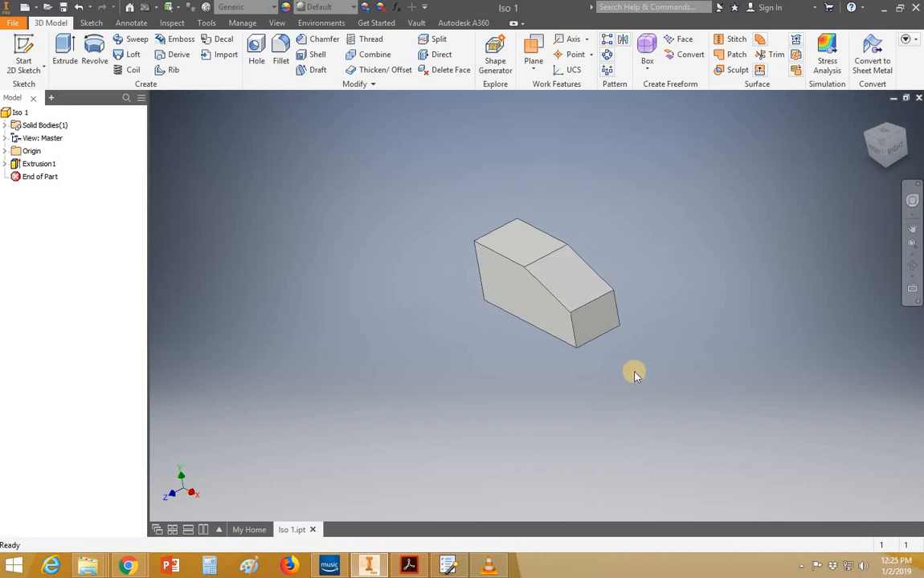
pyautogui.click(32, 169)
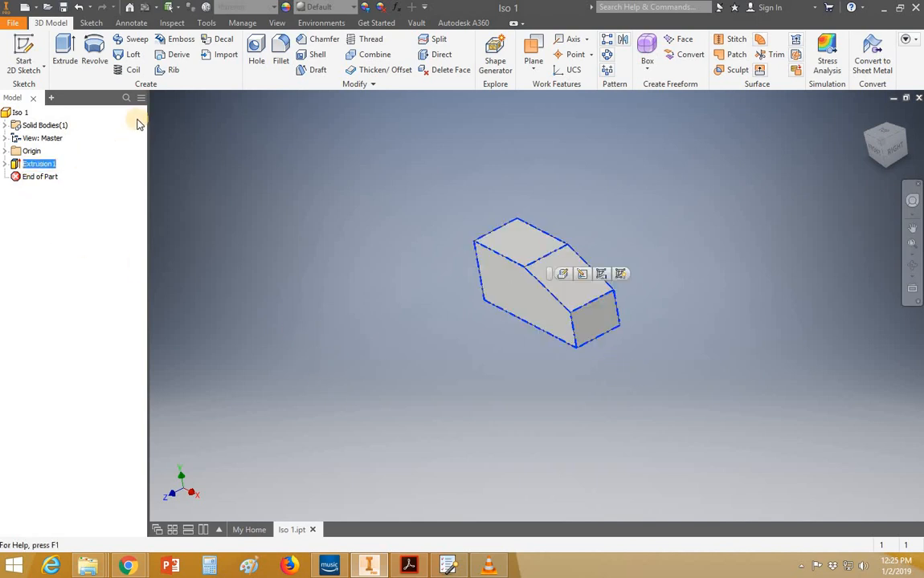
pyautogui.rightClick(46, 167)
pyautogui.click(264, 198)
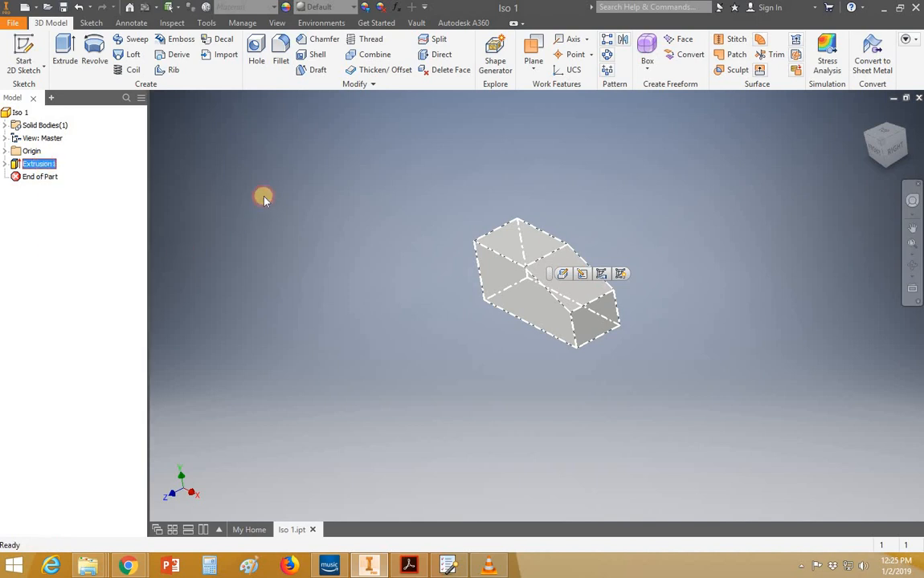
# Start a new sketch on the block's rear face, draw a circle to the right of the block, and finish the sketch.
pyautogui.click(24, 48)
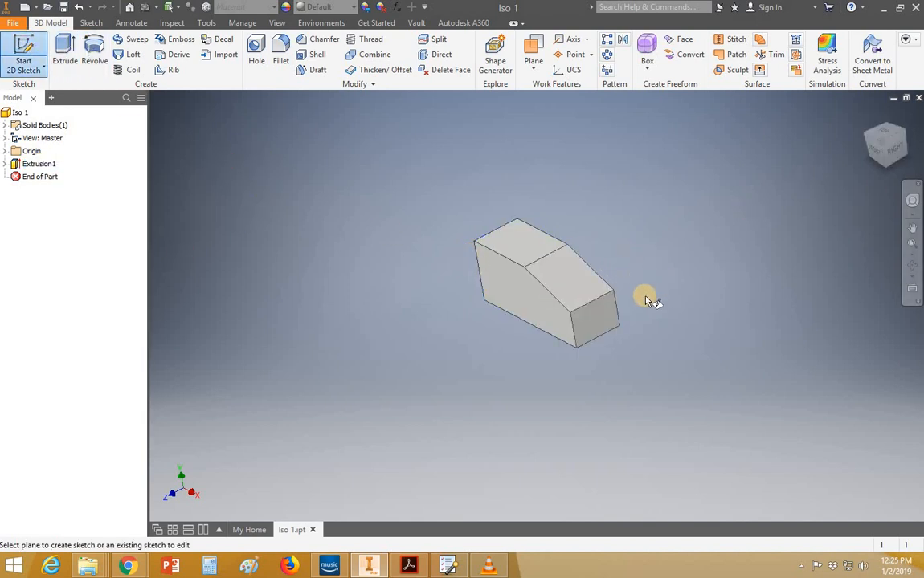
pyautogui.click(616, 302)
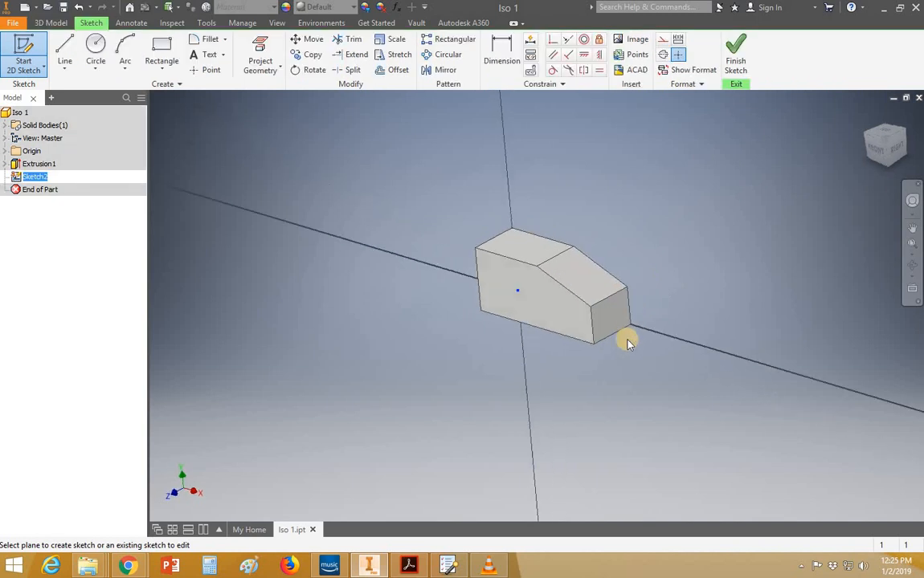
pyautogui.click(96, 55)
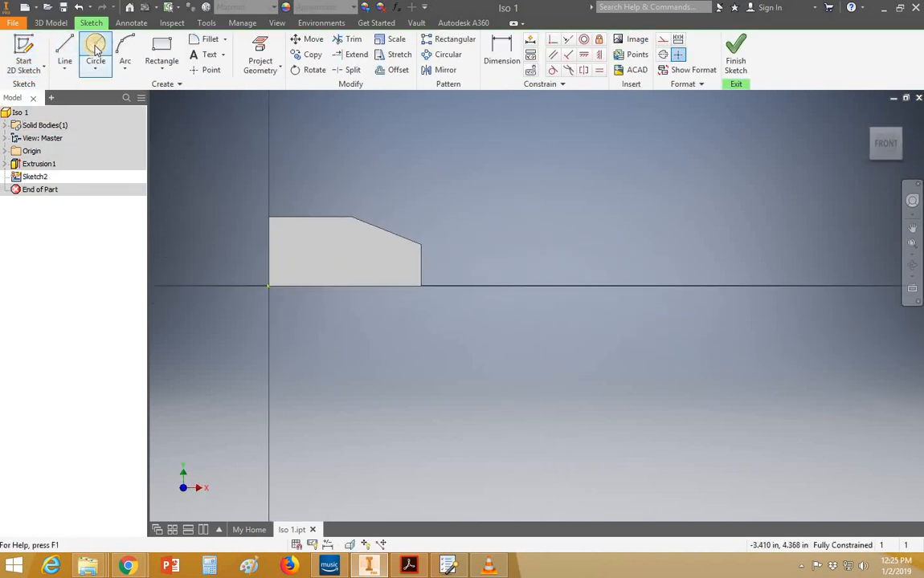
pyautogui.click(552, 265)
pyautogui.click(593, 294)
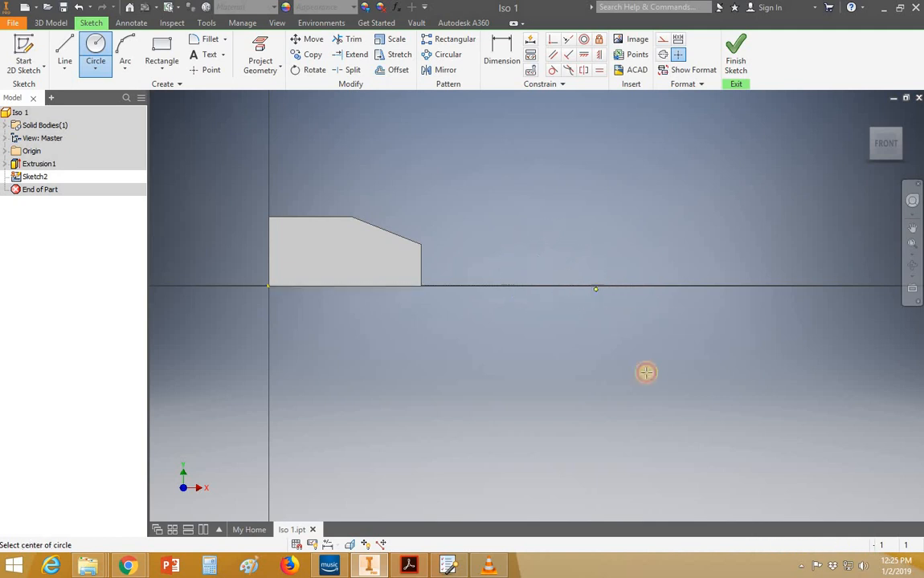
pyautogui.press('Escape')
pyautogui.rightClick(492, 181)
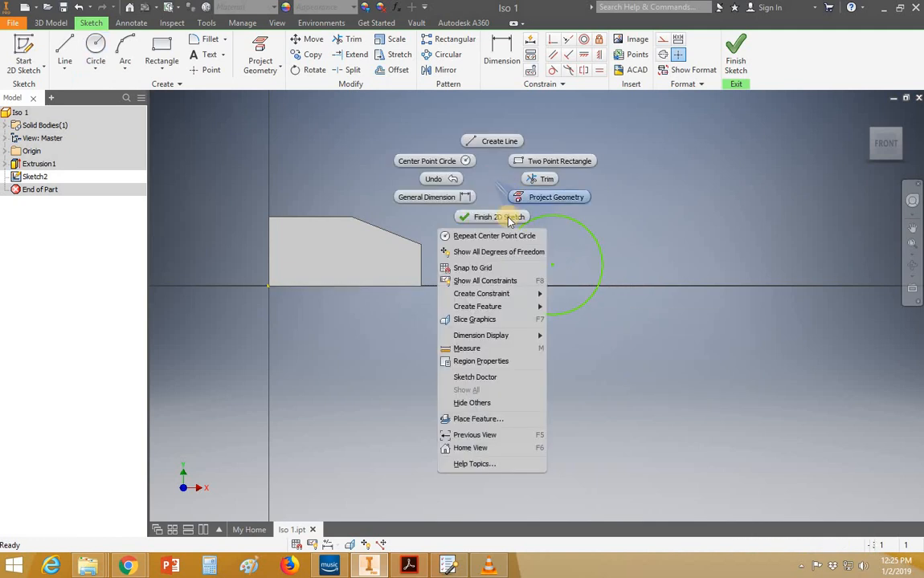
pyautogui.click(492, 215)
# Extrude the new circle 1 in as a solid, reversing the direction so it runs forward alongside the block.
pyautogui.click(66, 52)
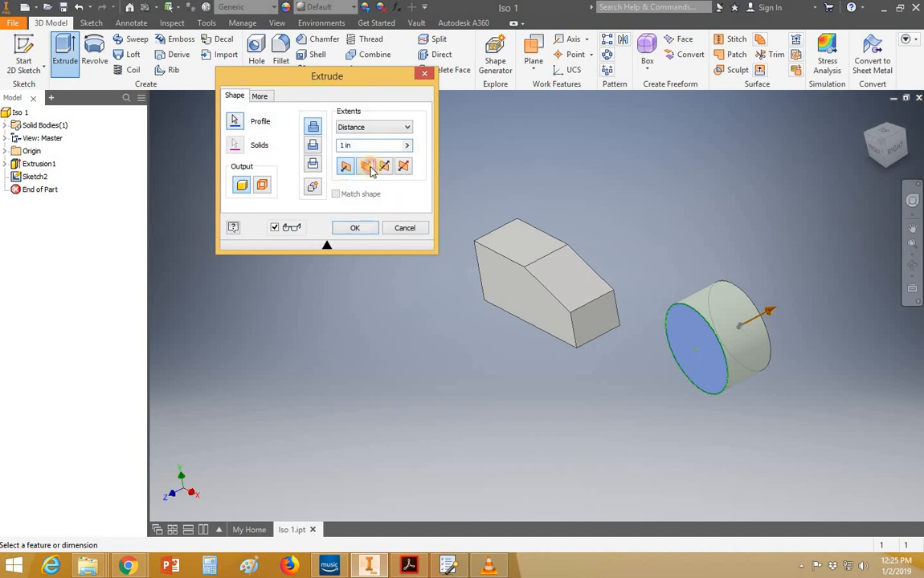
pyautogui.click(367, 167)
pyautogui.press('Return')
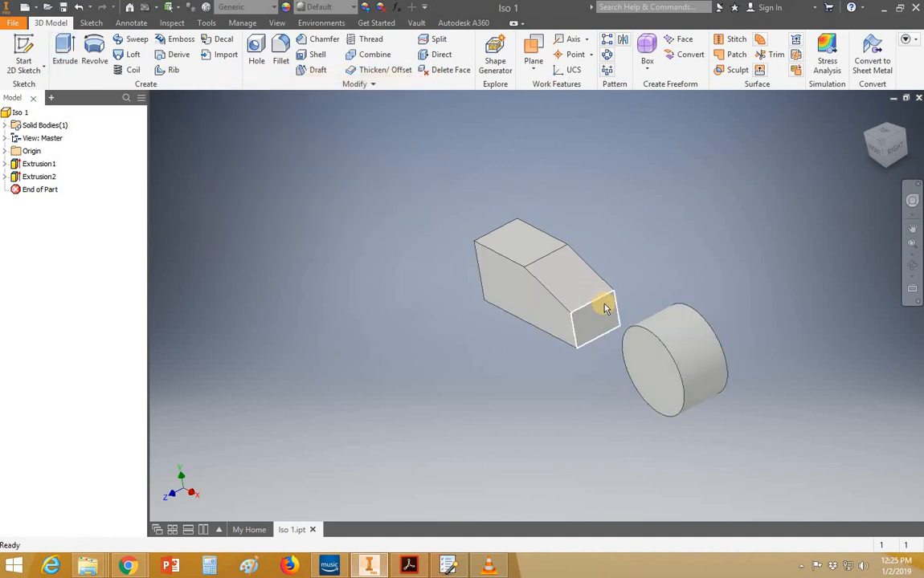
# Select the cylinder's extrusion feature and expand it in the model tree to show the sketch it uses.
pyautogui.click(644, 378)
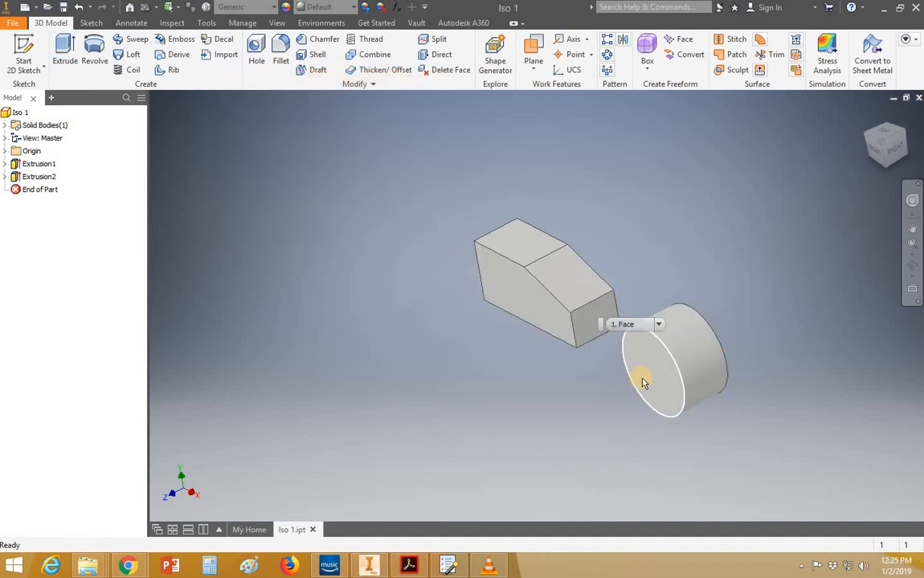
pyautogui.click(187, 361)
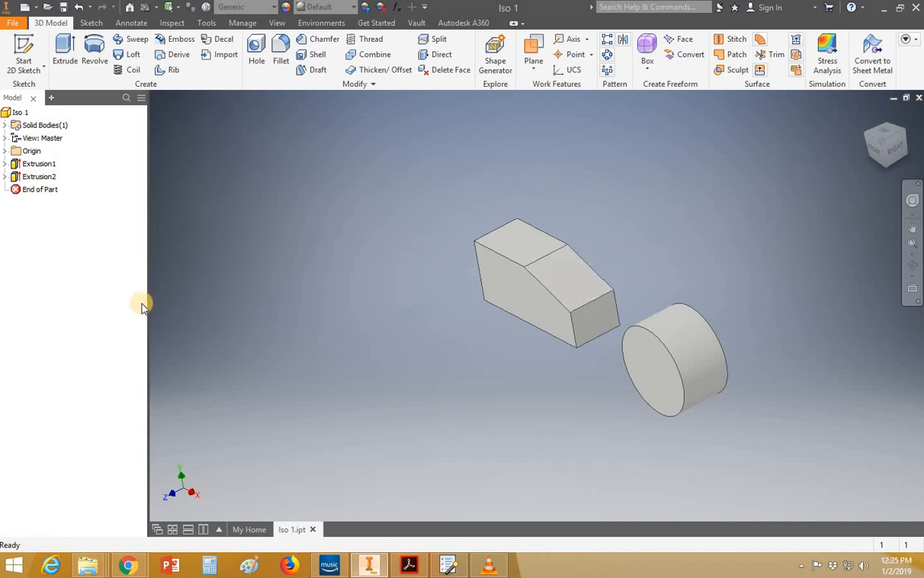
pyautogui.click(37, 178)
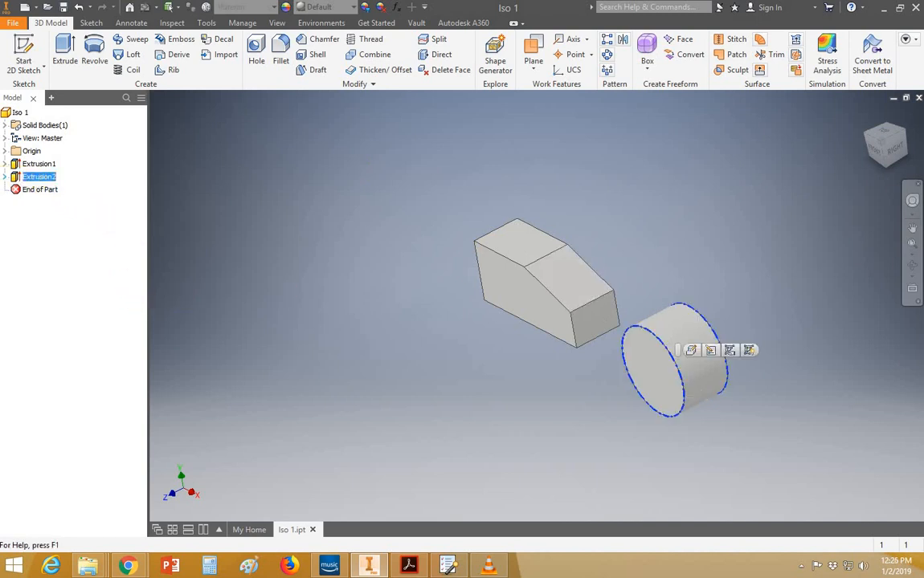
pyautogui.click(5, 177)
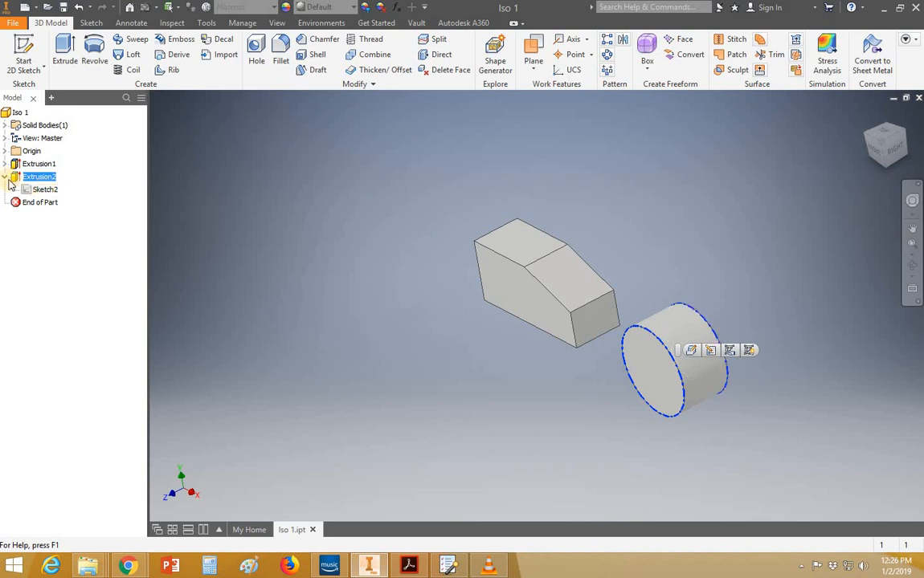
# Edit the cylinder extrusion's sketch, enlarge its circle freehand to nearly twice its diameter, and finish the sketch.
pyautogui.click(5, 177)
pyautogui.rightClick(41, 180)
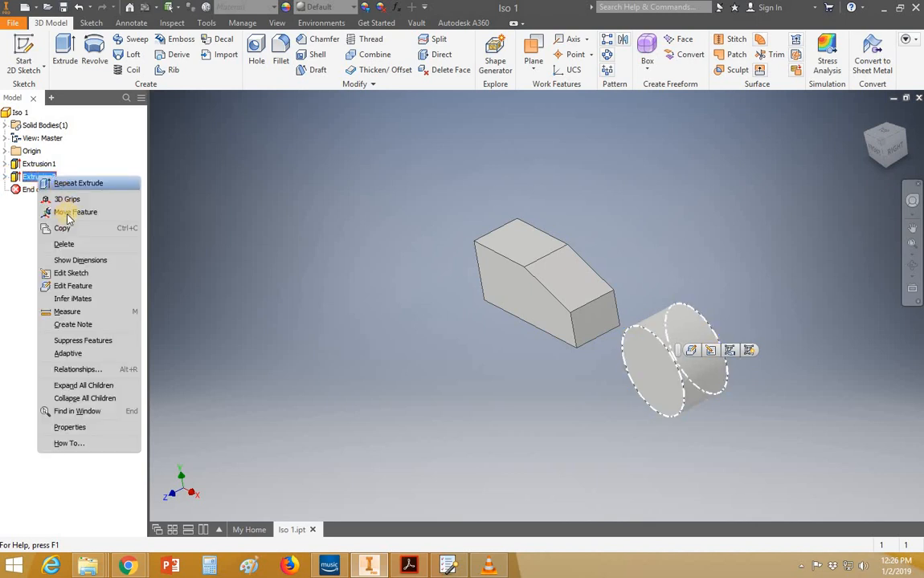
pyautogui.click(121, 274)
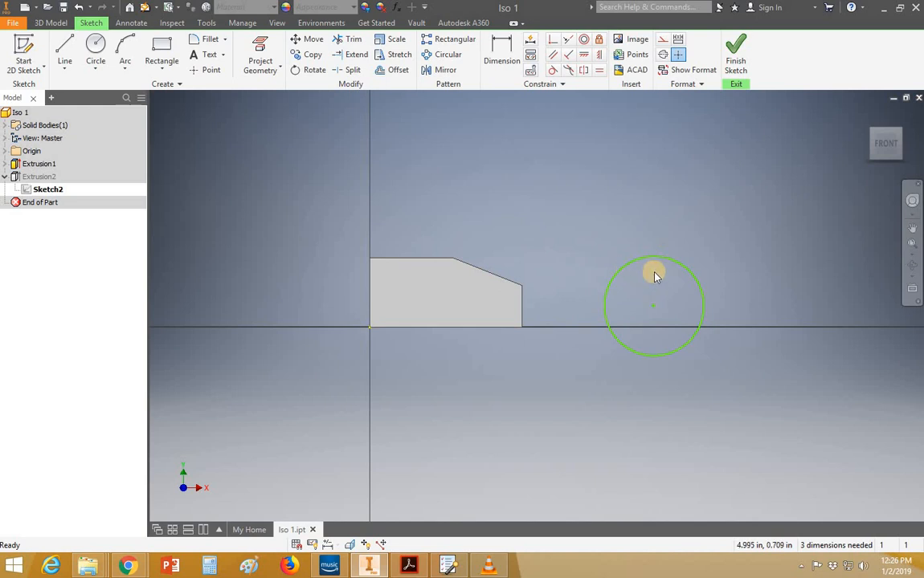
pyautogui.moveTo(658, 258); pyautogui.dragTo(677, 214)
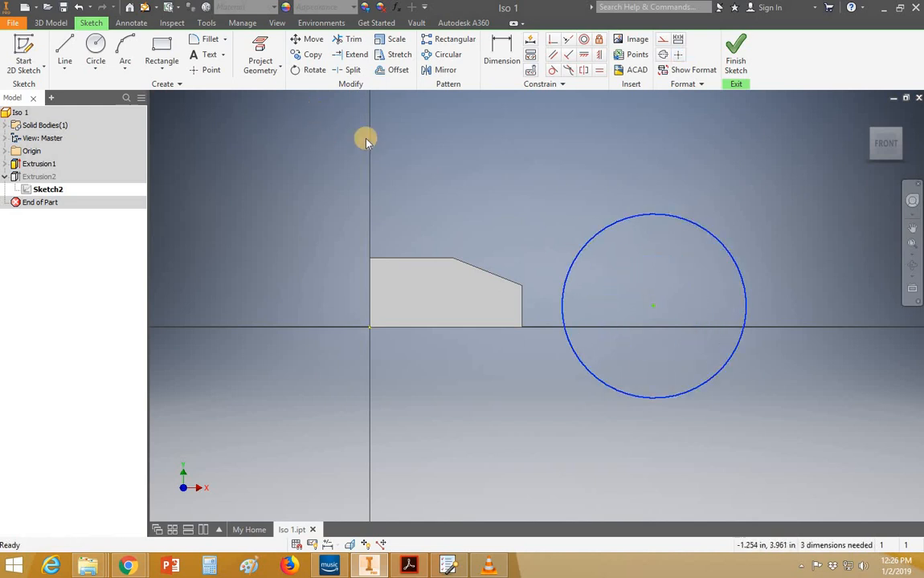
pyautogui.click(734, 60)
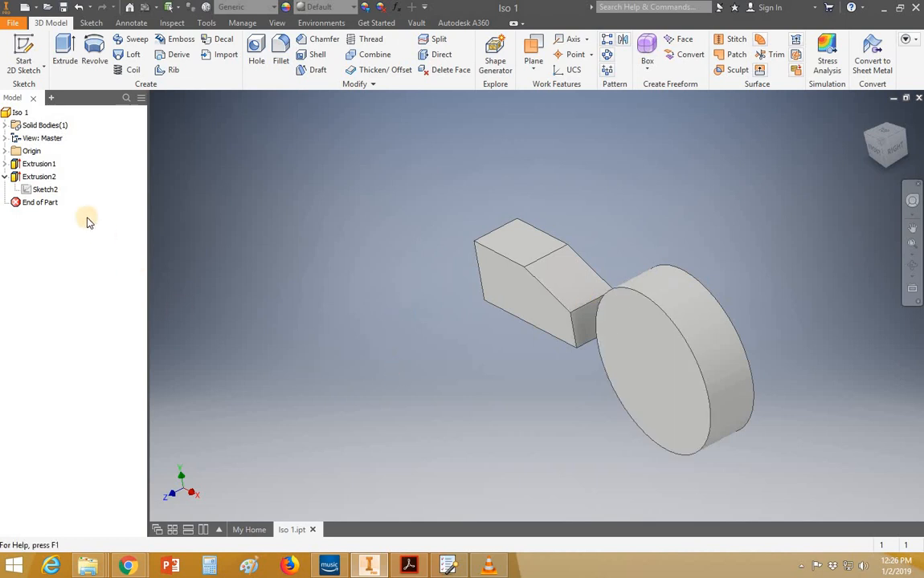
# Delete the cylinder's extrusion together with its consumed sketch.
pyautogui.rightClick(38, 177)
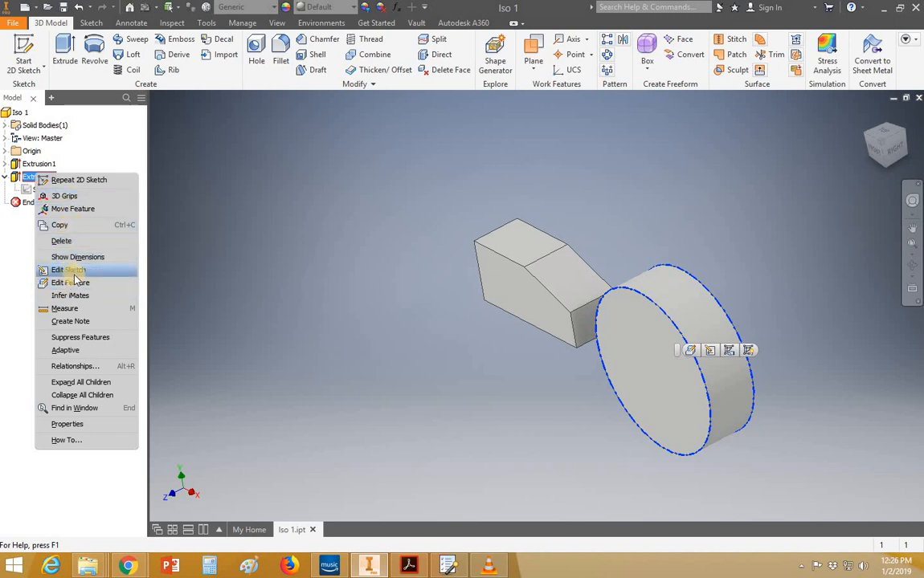
pyautogui.click(62, 241)
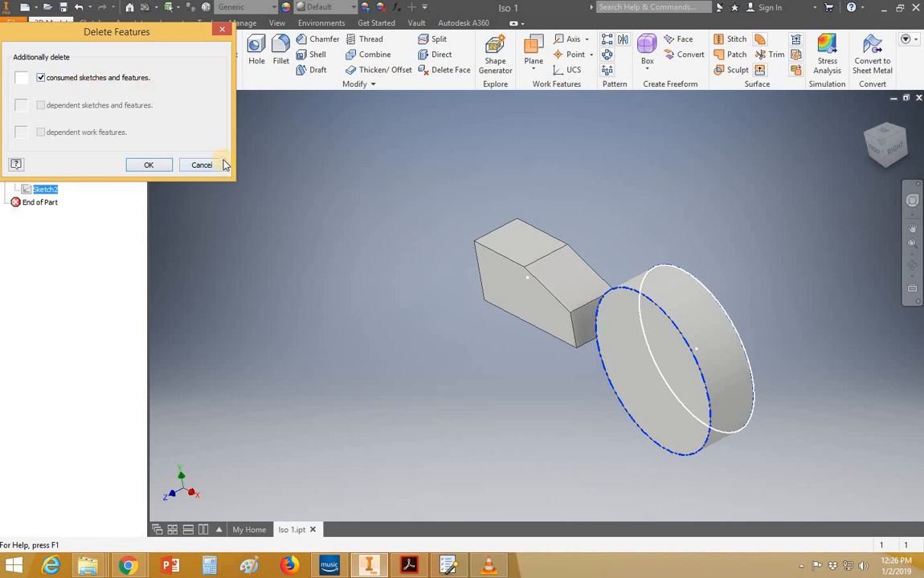
pyautogui.click(143, 166)
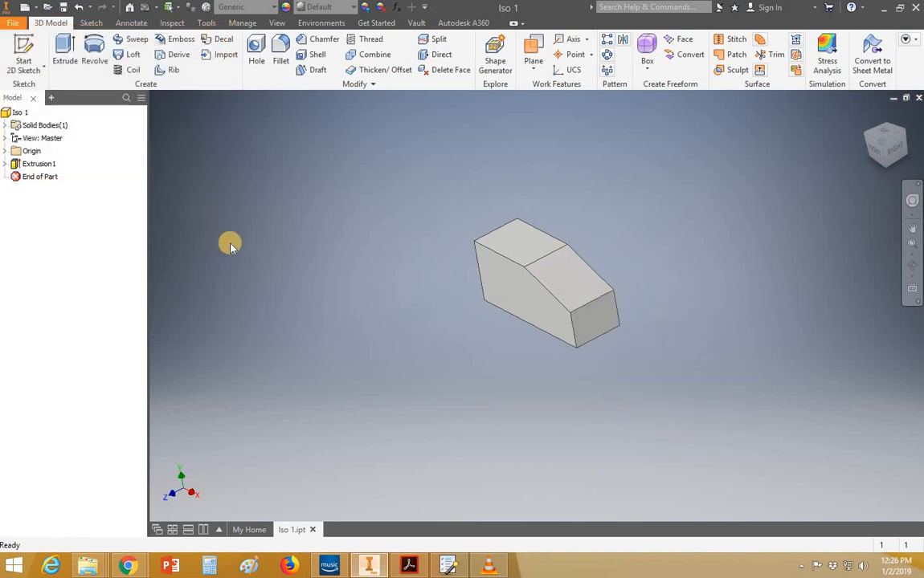
# Delete the block's extrusion but keep its consumed sketch with the polygon and circle.
pyautogui.click(39, 164)
pyautogui.rightClick(37, 165)
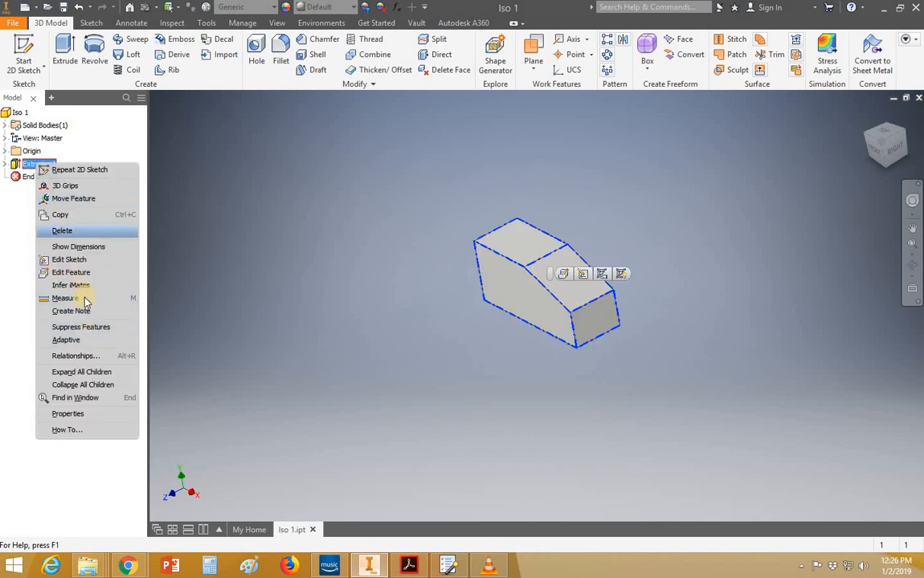
pyautogui.click(64, 230)
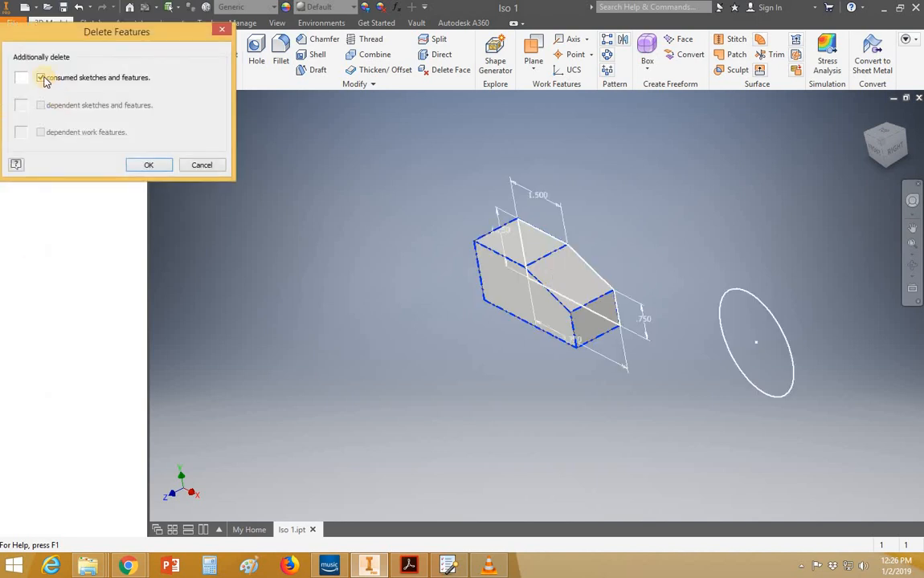
pyautogui.click(165, 170)
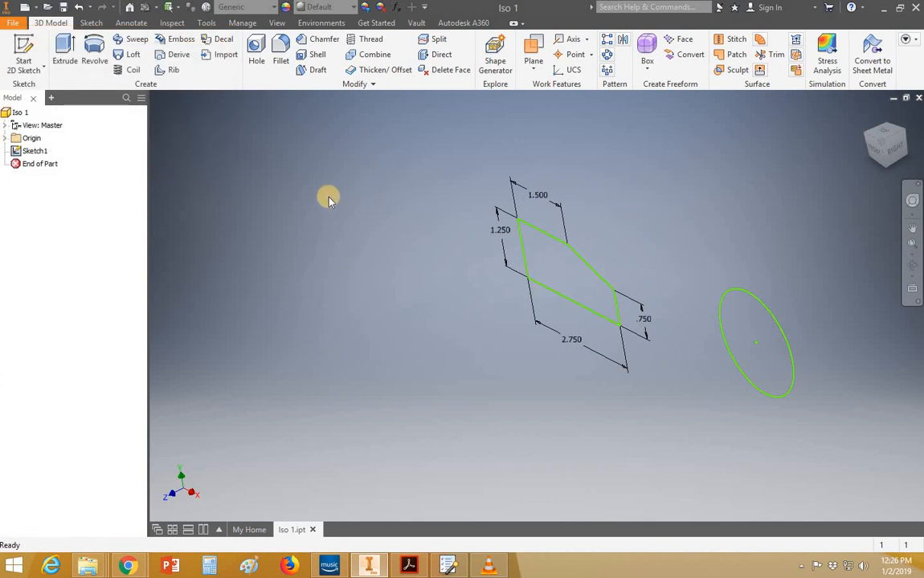
# Edit the remaining sketch, delete the circle beside the dimensioned polygon, and finish the sketch.
pyautogui.rightClick(43, 151)
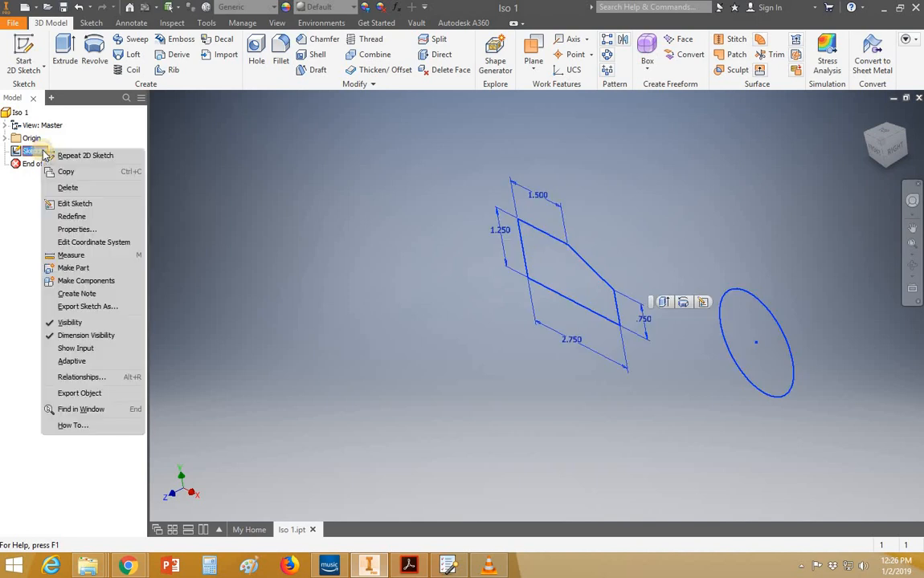
pyautogui.click(74, 204)
pyautogui.moveTo(623, 172); pyautogui.dragTo(842, 419)
pyautogui.press('Delete')
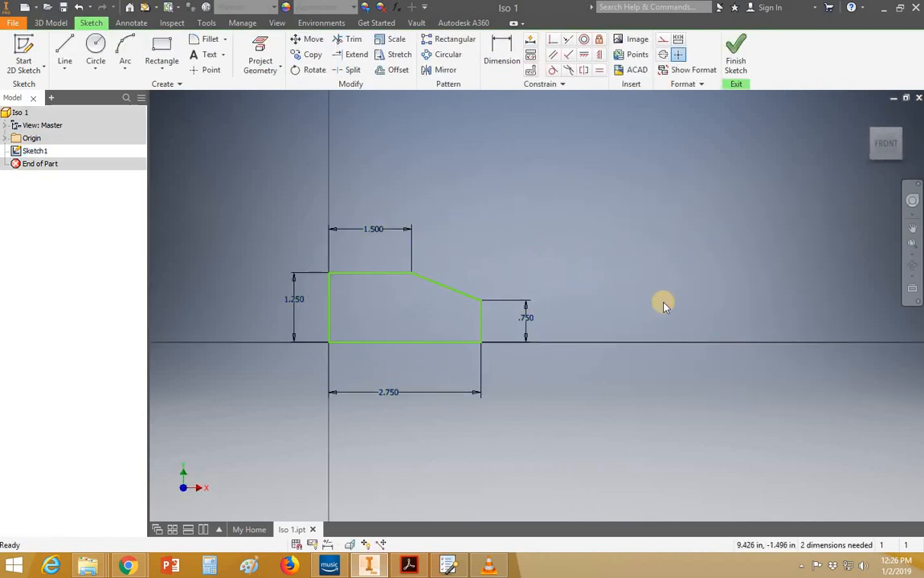
pyautogui.rightClick(544, 206)
pyautogui.click(550, 245)
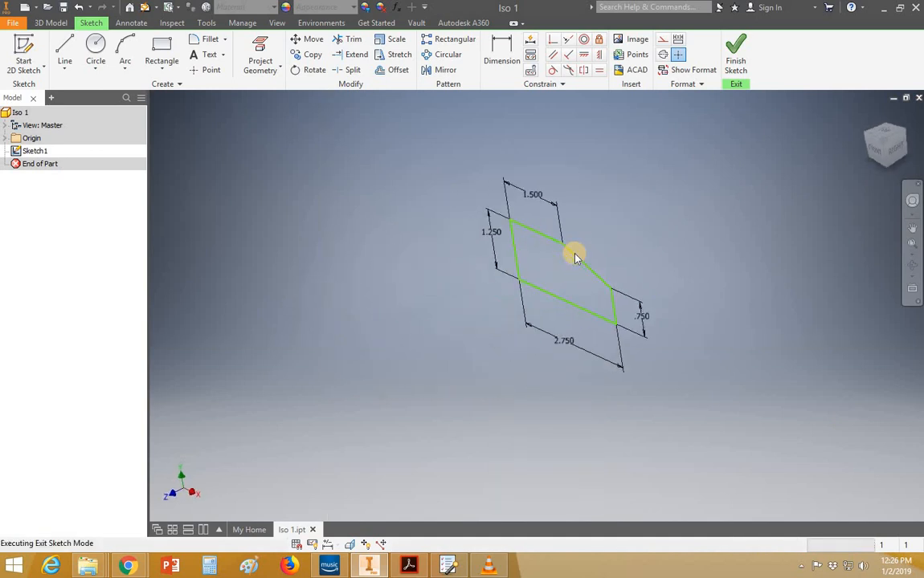
# Start extruding the polygon profile, preview the reversed, symmetric and asymmetric directions, and set it back to the default forward direction.
pyautogui.click(65, 54)
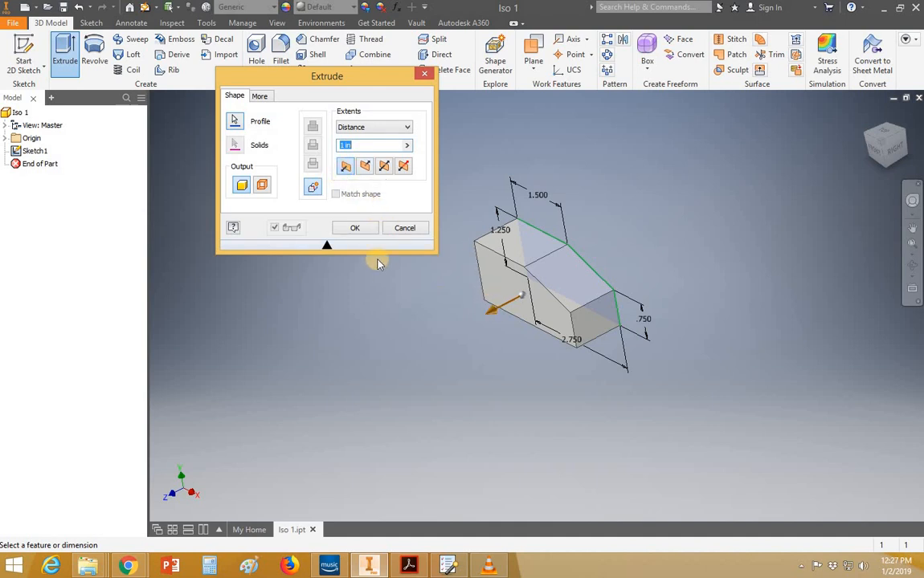
pyautogui.click(365, 166)
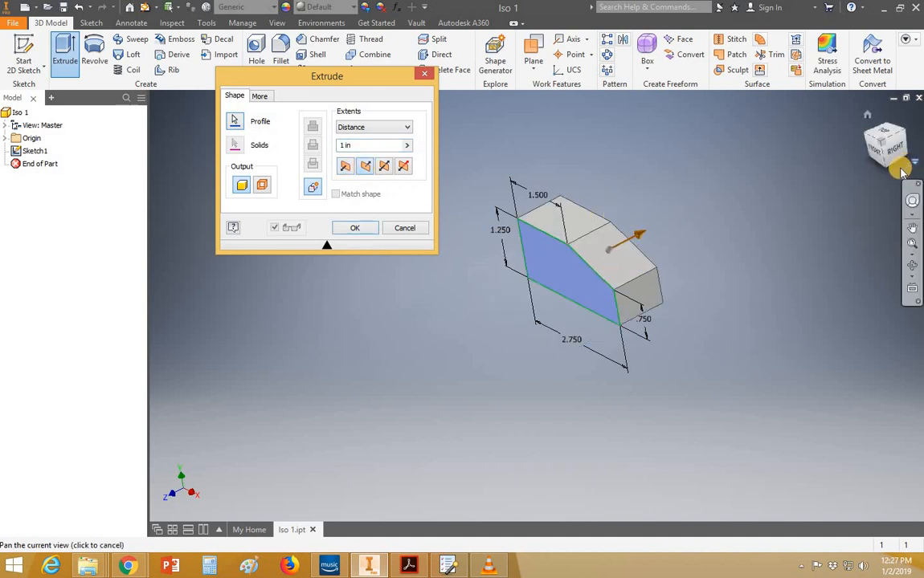
pyautogui.click(385, 167)
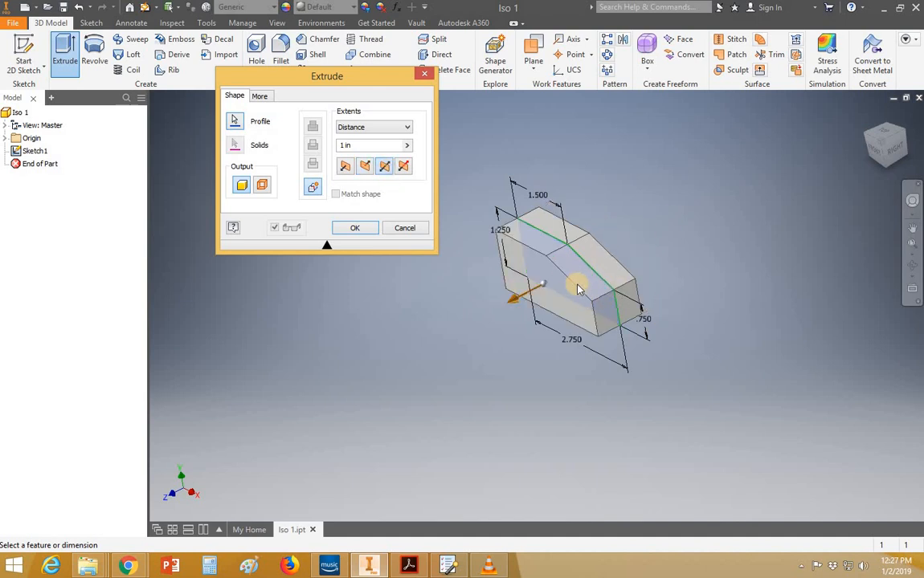
pyautogui.click(404, 166)
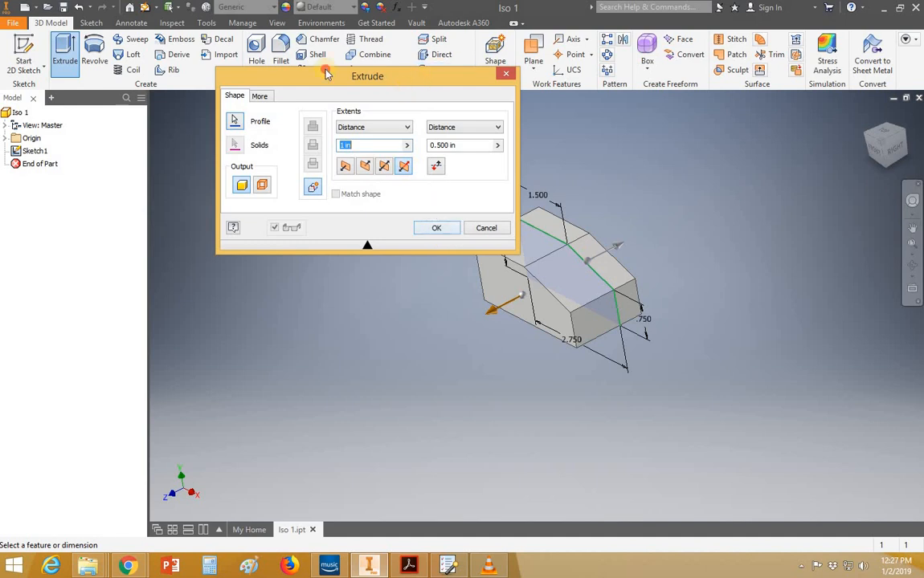
pyautogui.moveTo(301, 74); pyautogui.dragTo(197, 66)
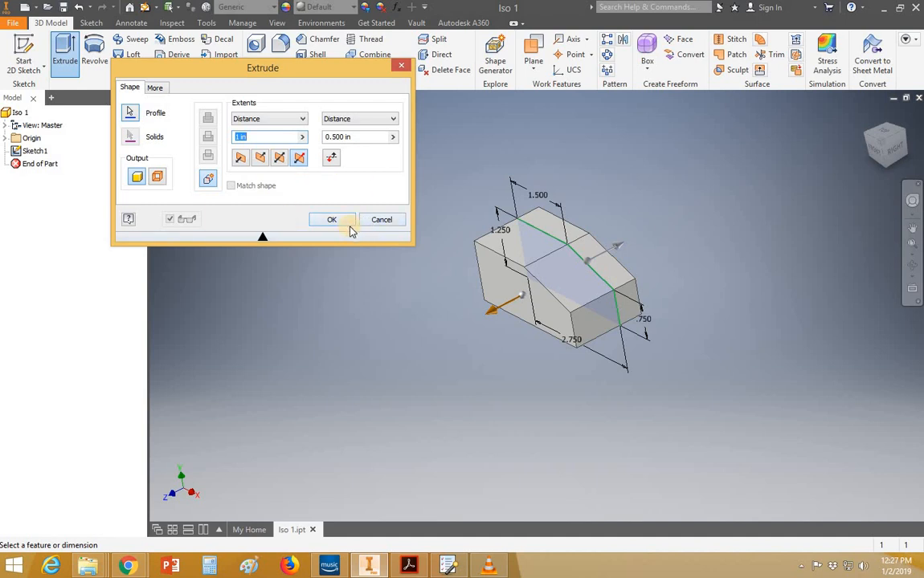
pyautogui.click(240, 158)
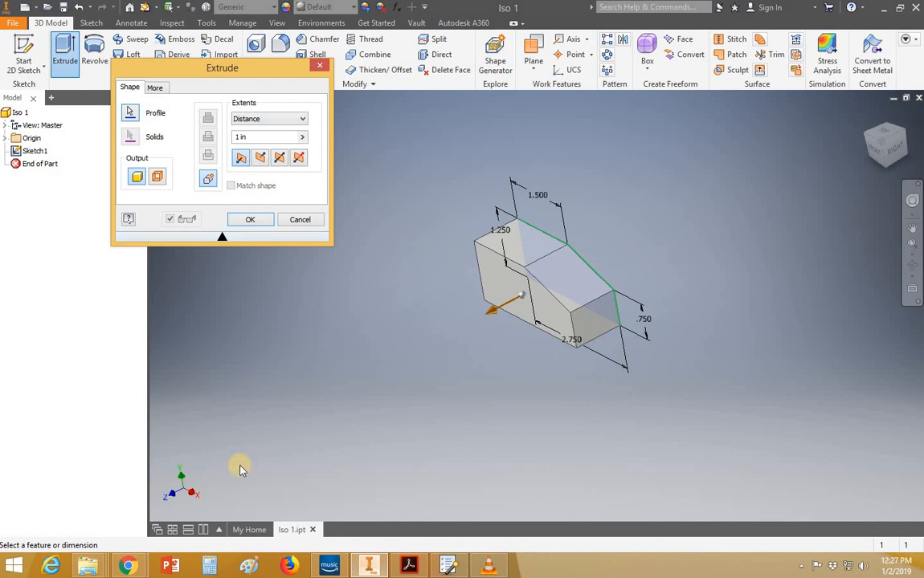
# Check the depth on the isometric drawing in the PDF reader and extrude the polygon profile 0.75 in as a solid.
pyautogui.click(409, 566)
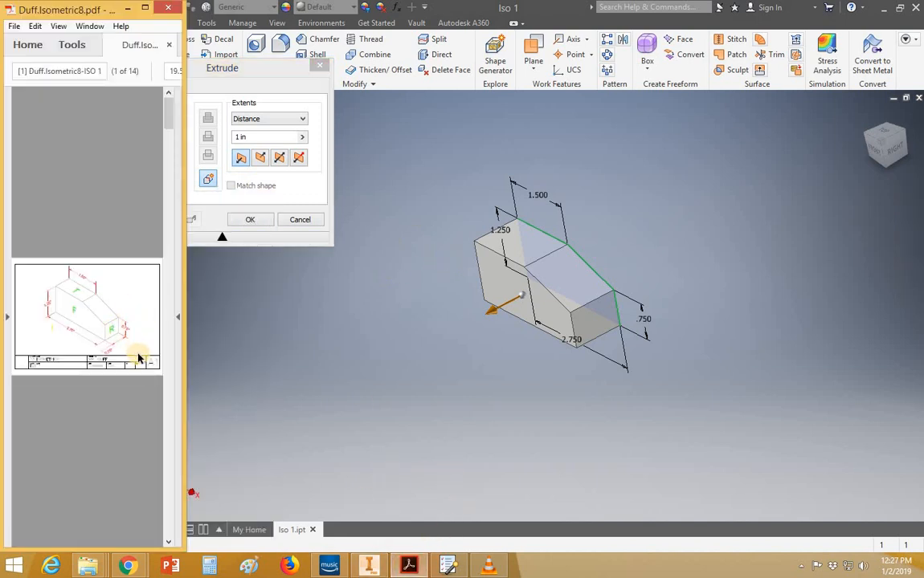
pyautogui.click(204, 117)
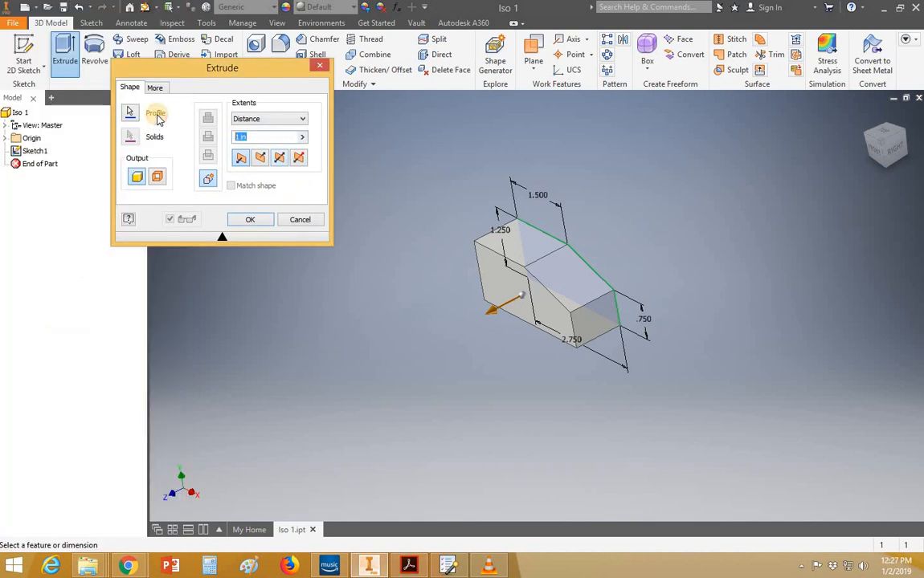
pyautogui.write('.475')
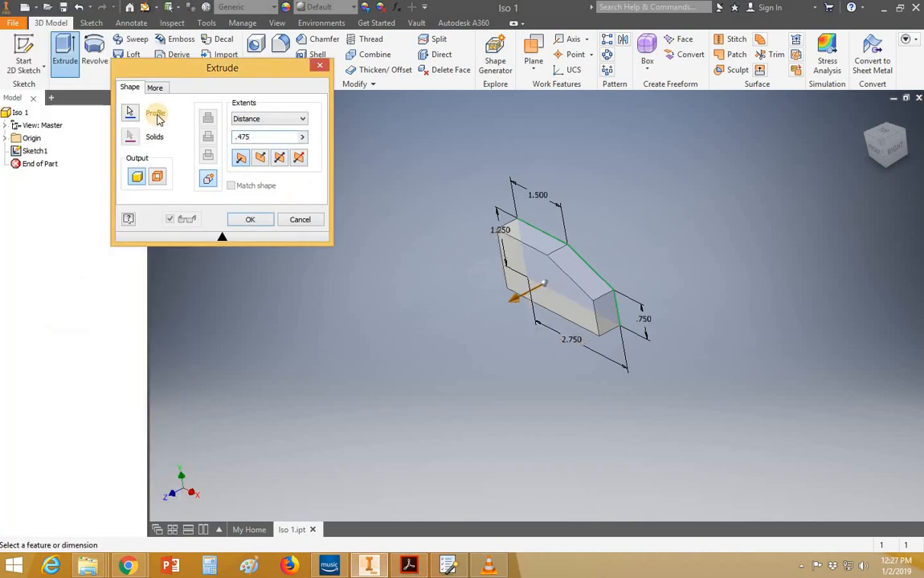
pyautogui.press('BackSpace')
pyautogui.press('BackSpace')
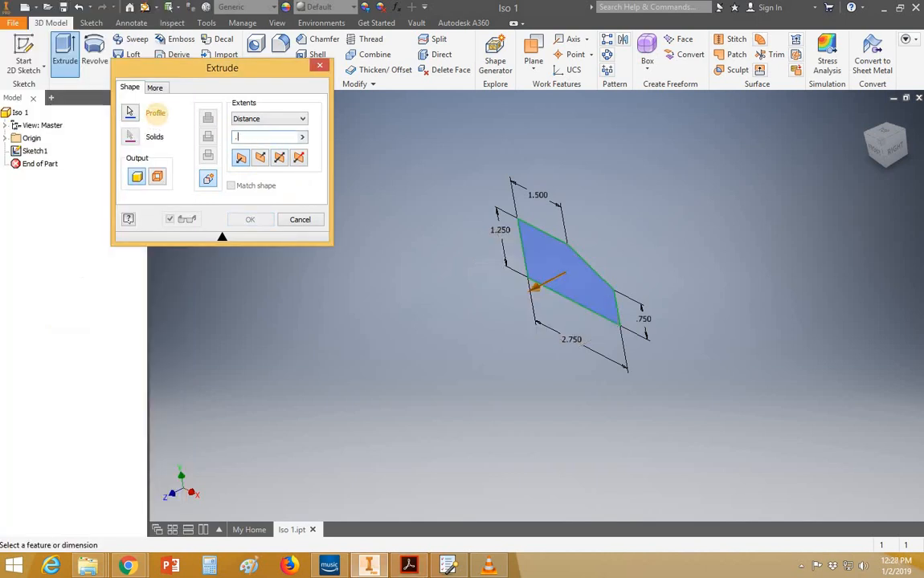
pyautogui.write('.75')
pyautogui.click(250, 219)
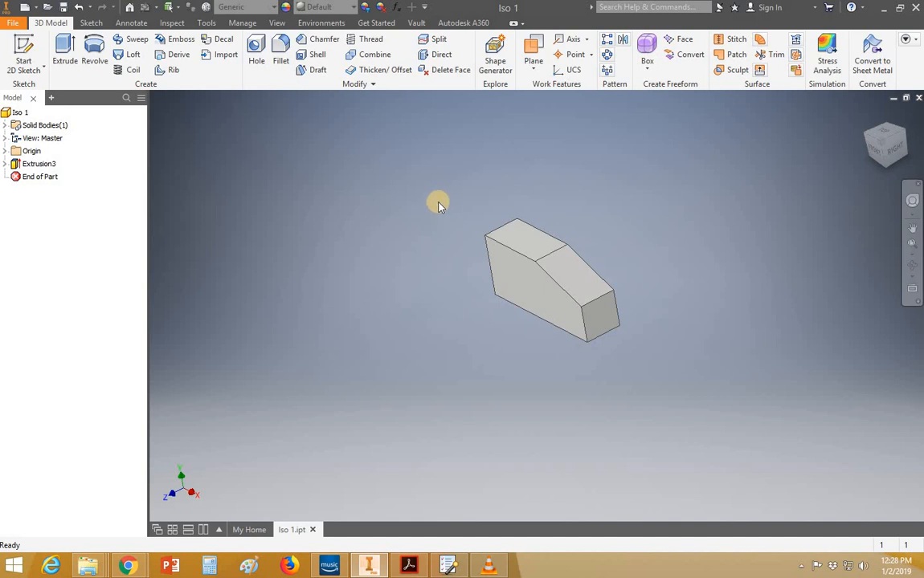
# Save the Iso 1 part in its isometric home view and close it.
pyautogui.press('F6')
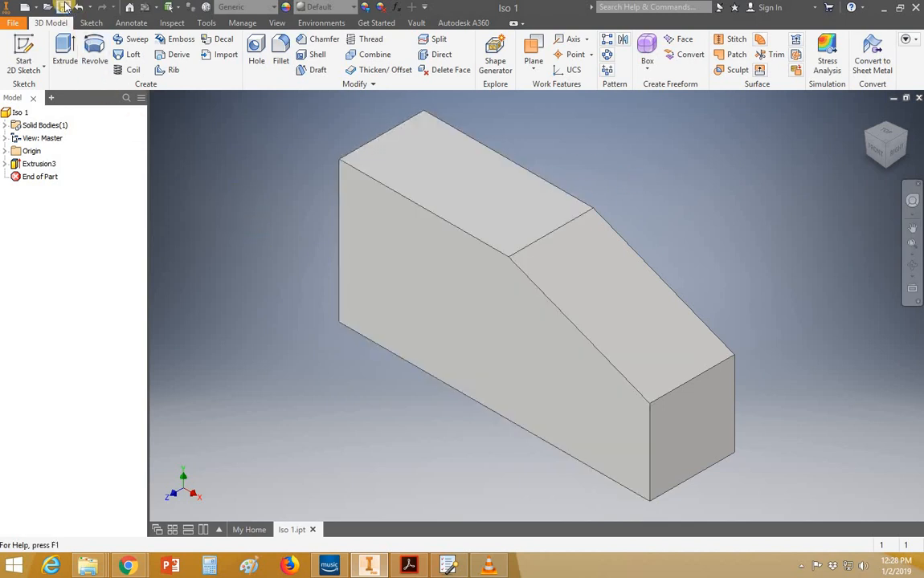
pyautogui.click(919, 98)
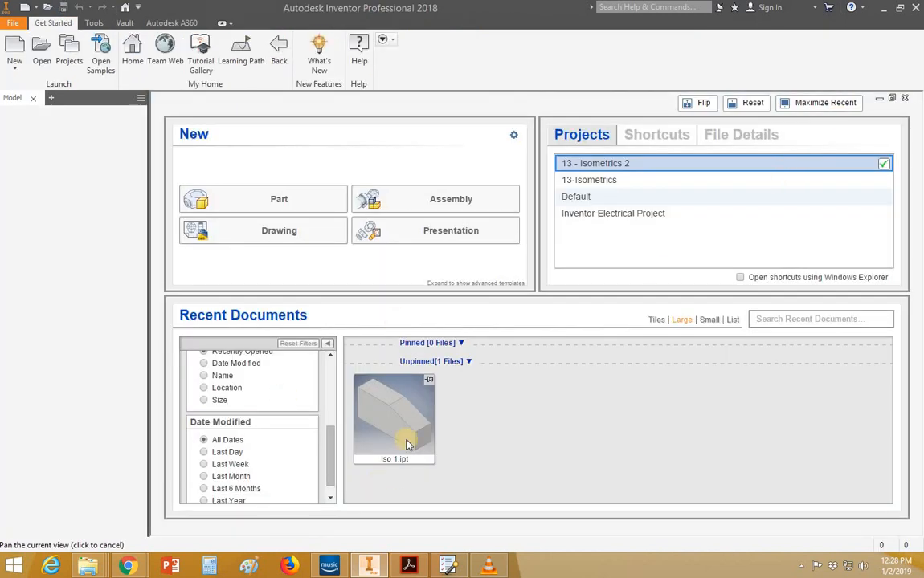